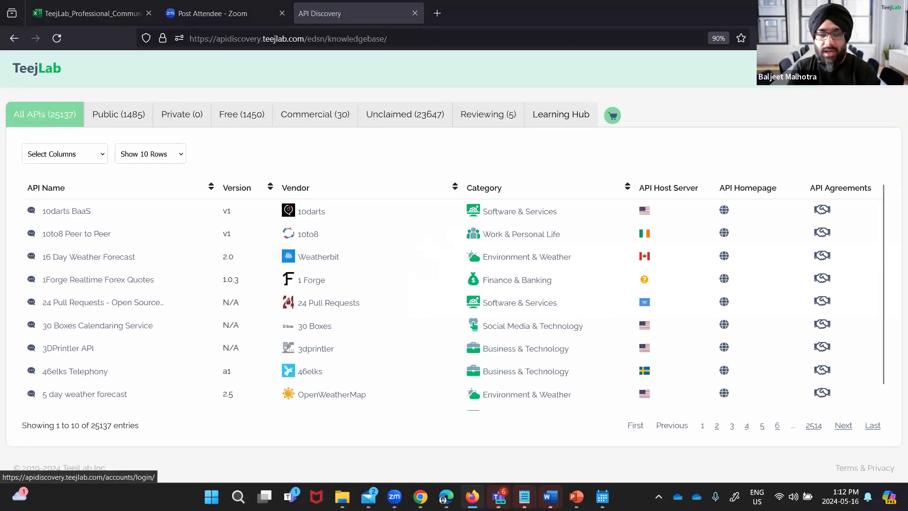
Sign in to API Discovery through Microsoft with the TeejLab work account.
click(850, 84)
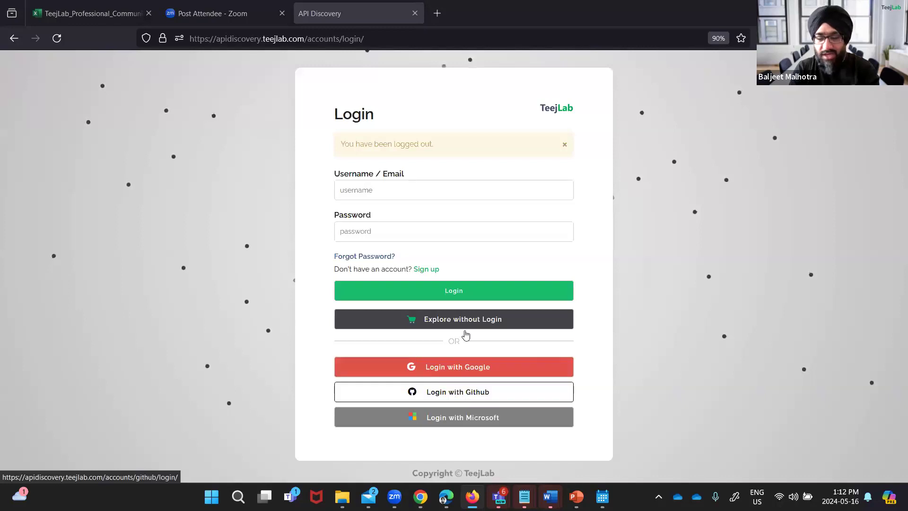
click(457, 418)
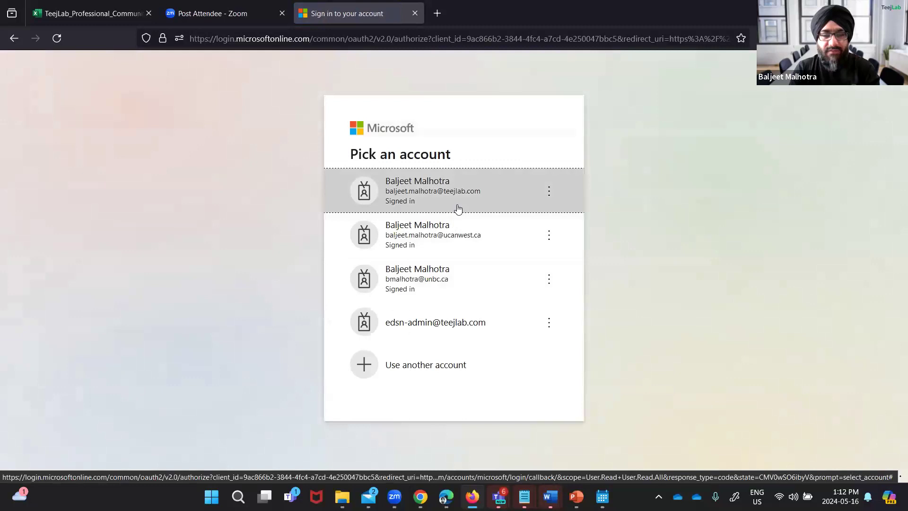
click(450, 201)
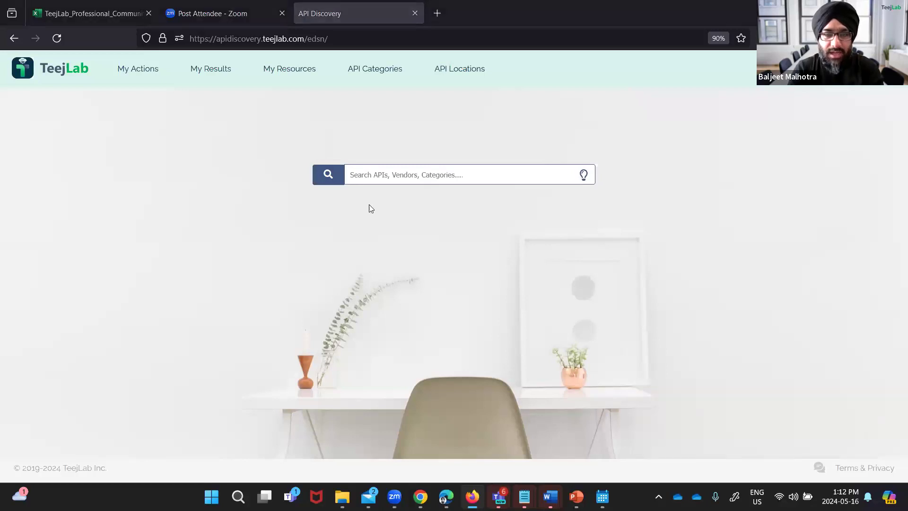
Show the page full screen and list the APIs in the AI & Data Science category.
mouse_move(366, 71)
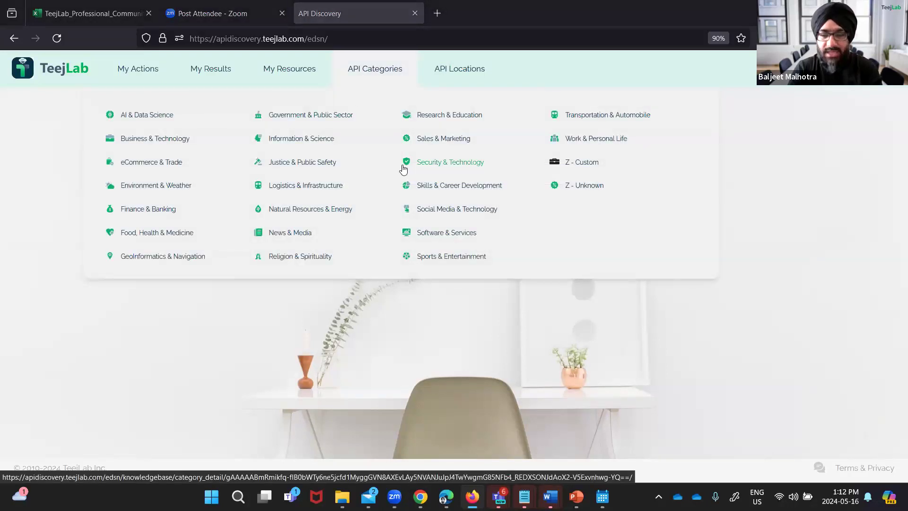
click(896, 38)
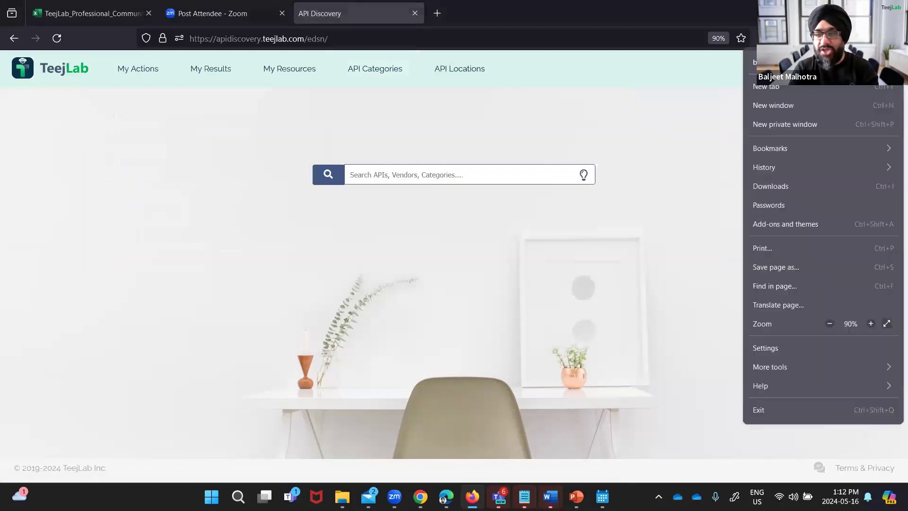
click(887, 324)
mouse_move(367, 23)
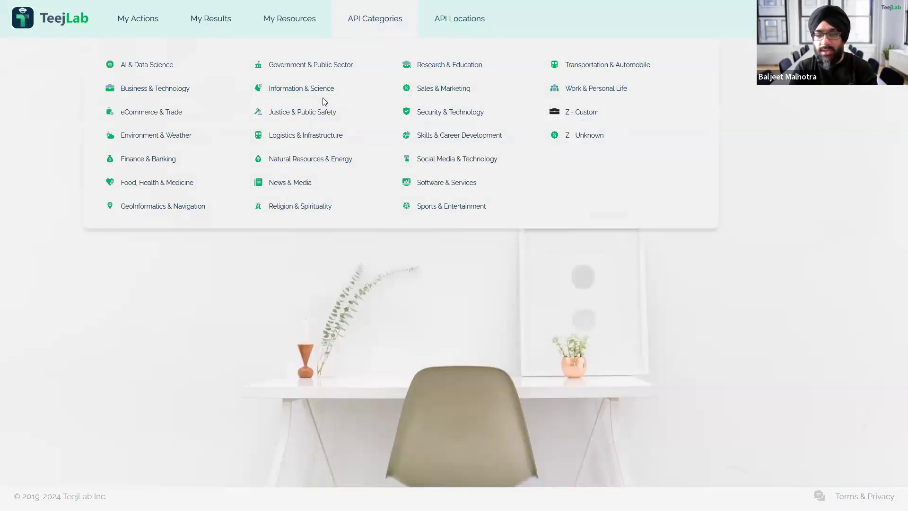
click(166, 69)
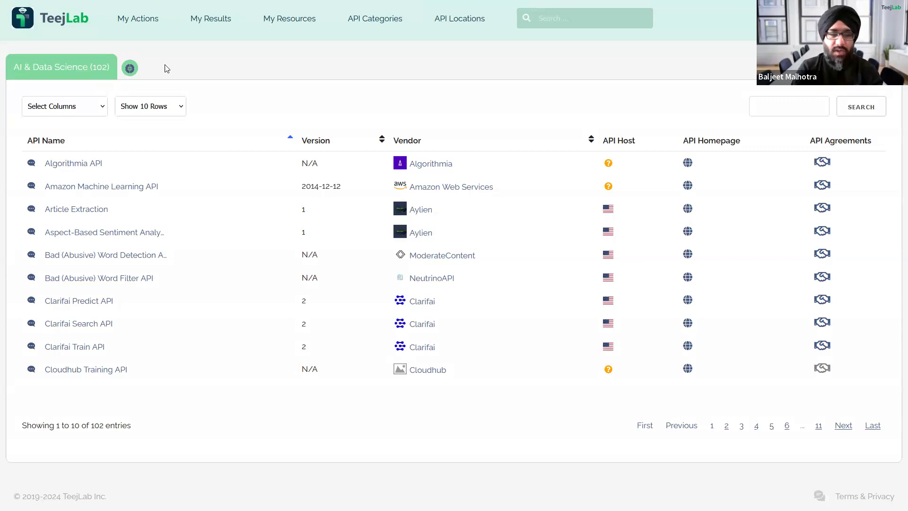
Send a GET request to the Bad (Abusive) Word Filter API's endpoint, using the third suggested value for the content parameter.
click(65, 280)
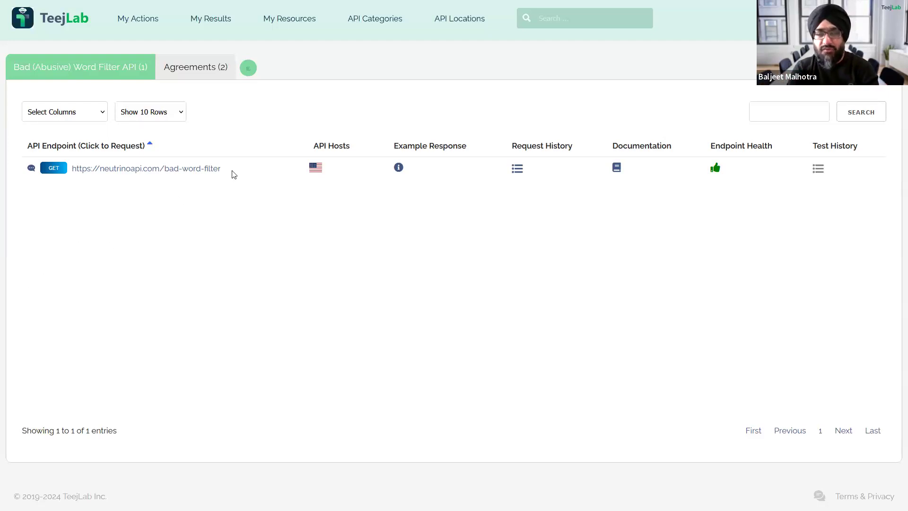
click(214, 173)
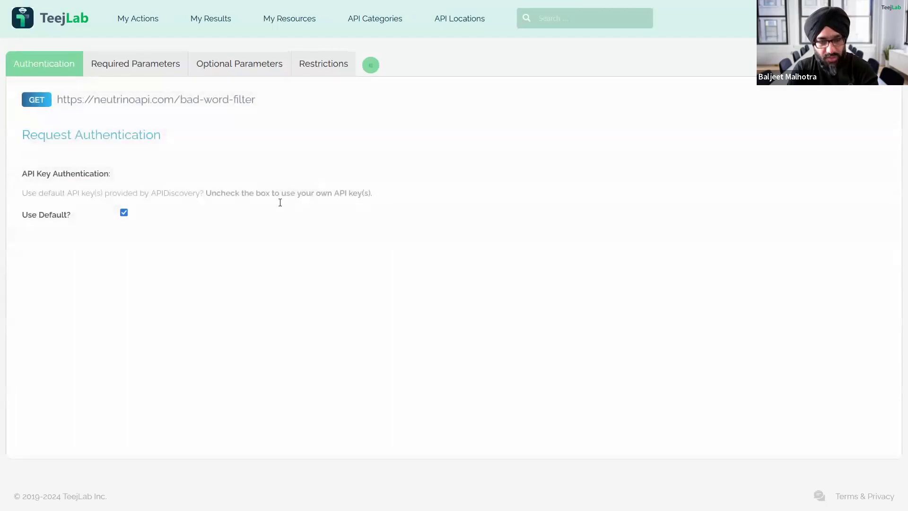
click(123, 66)
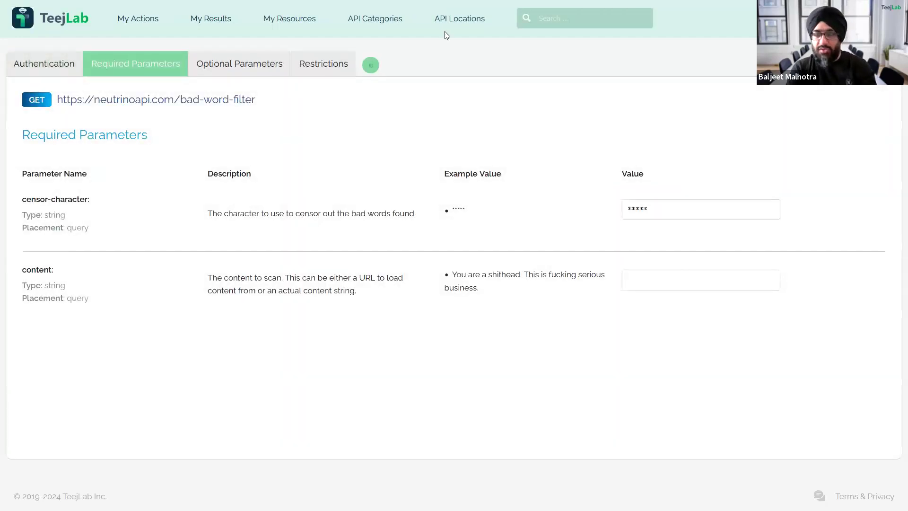
click(671, 282)
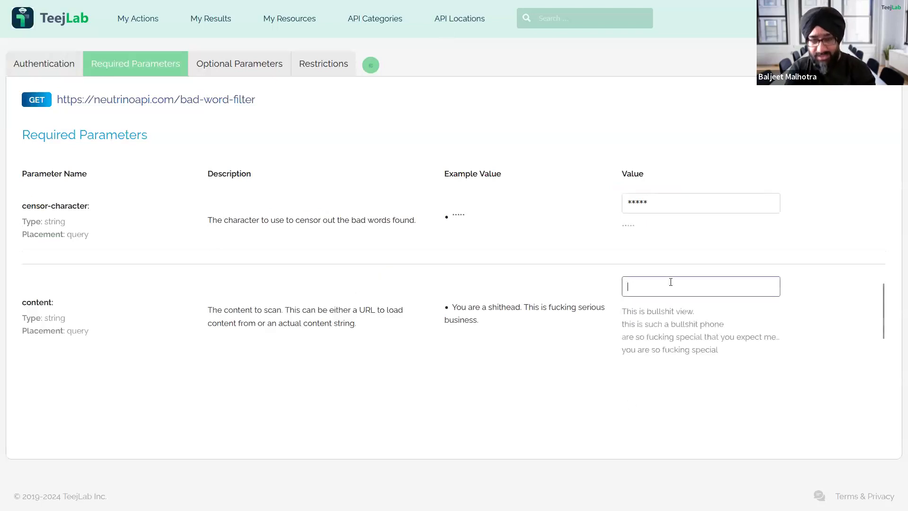
click(684, 340)
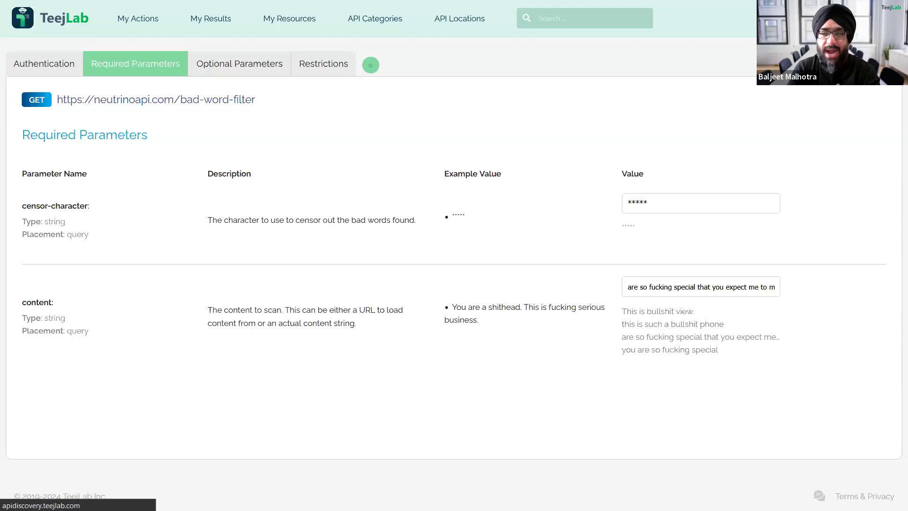
click(371, 65)
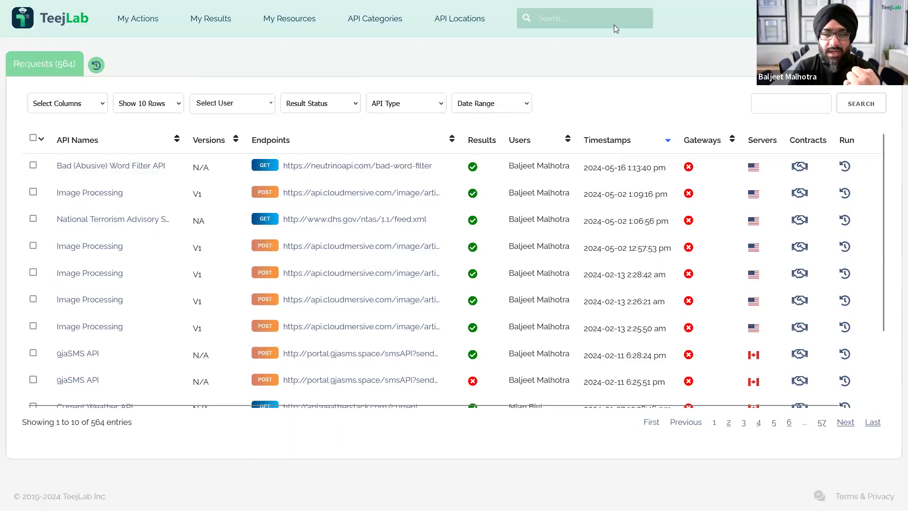
Examine the Bad (Abusive) Word Filter request's parameters and the censored content in its response, and return to the request history.
click(473, 166)
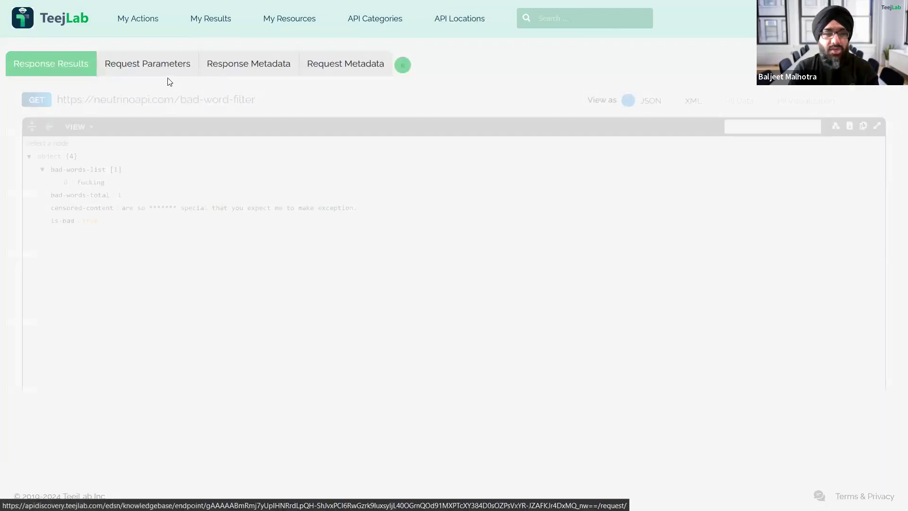
click(165, 75)
drag(336, 151, 46, 142)
click(220, 189)
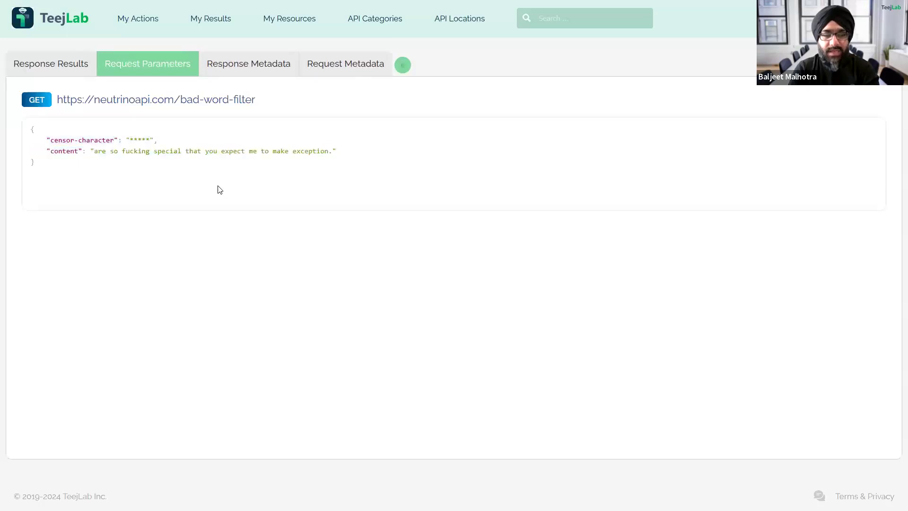
click(74, 66)
drag(145, 208, 189, 211)
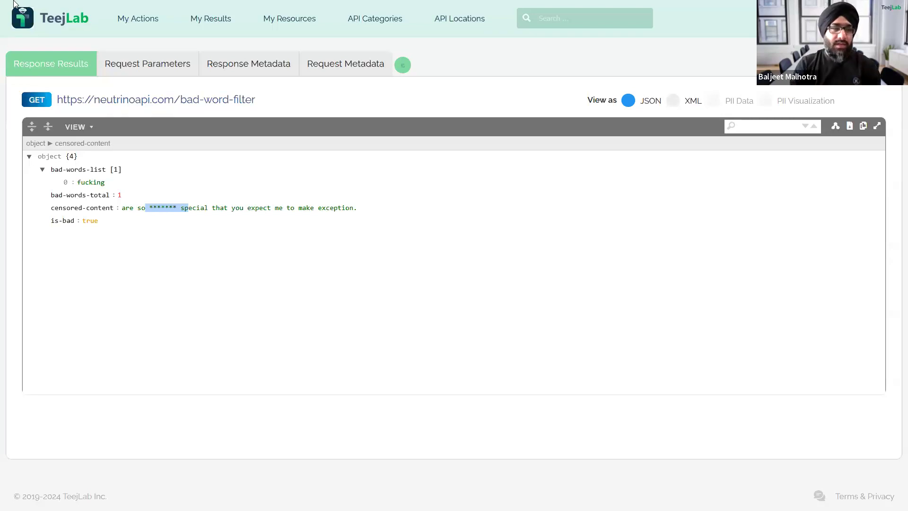
mouse_move(14, 2)
click(13, 46)
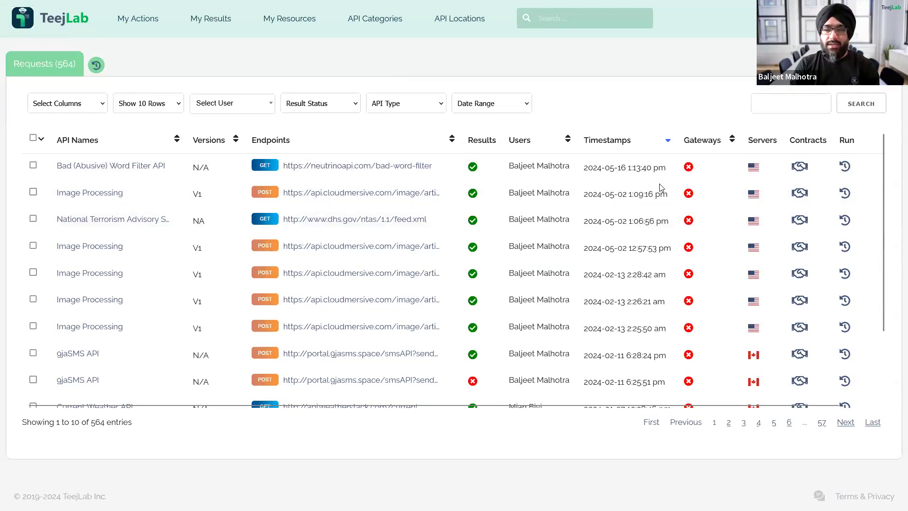
Read the Neutrino API Privacy Policy from the Bad (Abusive) Word Filter request's contracts and return to the request history.
click(800, 166)
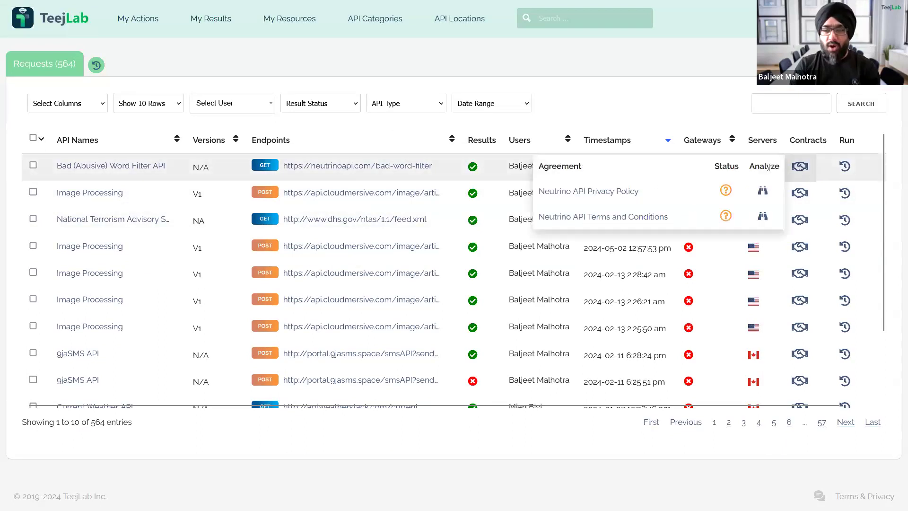
click(619, 196)
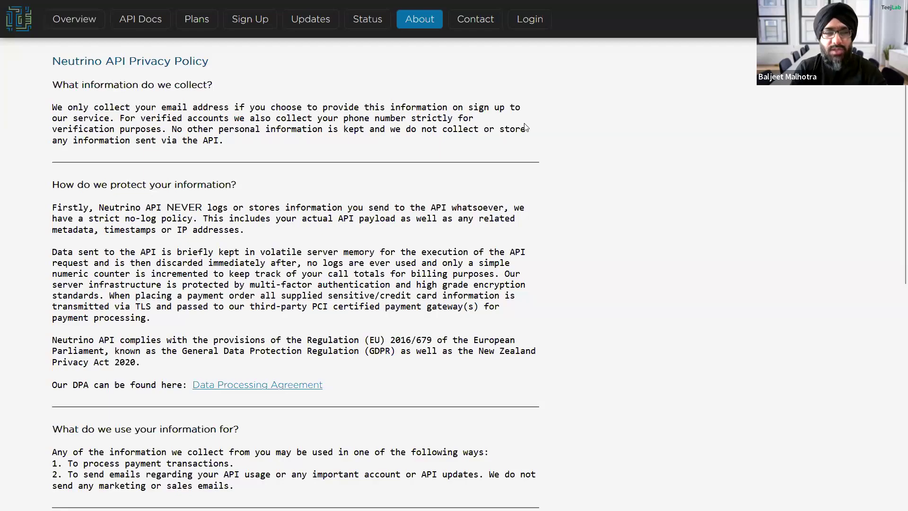
scroll(539, 242, down, 8)
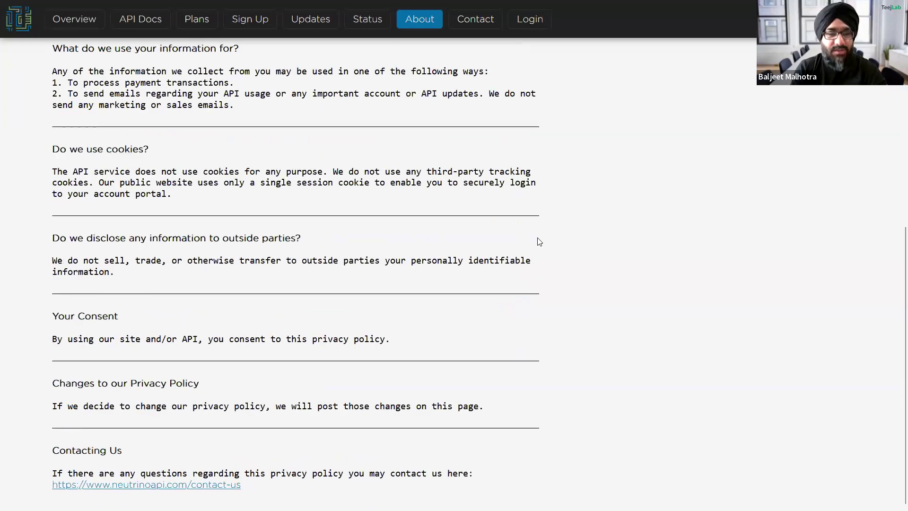
scroll(540, 242, up, 5)
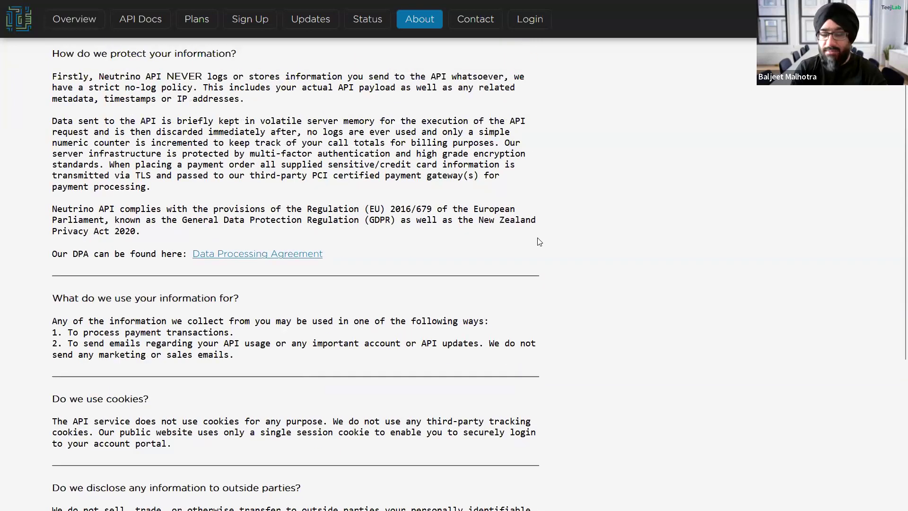
scroll(533, 236, up, 3)
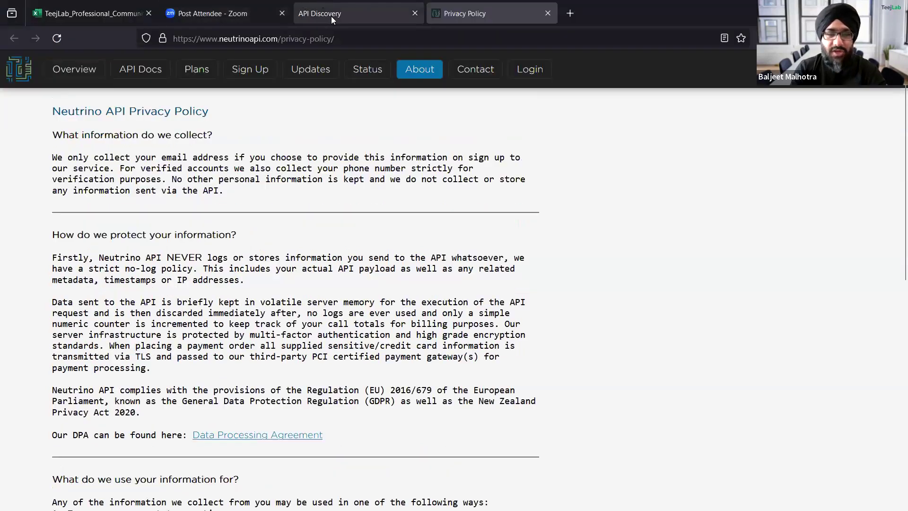
click(331, 16)
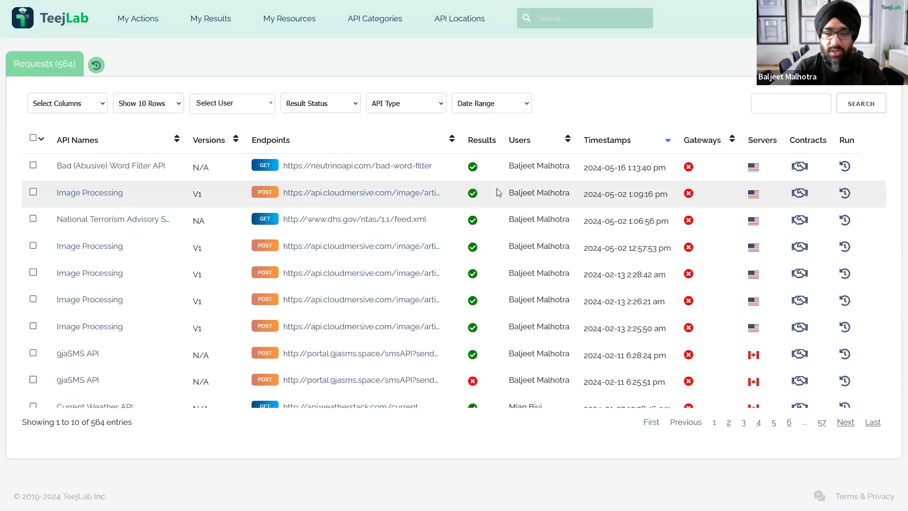
List the managed API vendors and open Facebook to view its APIs.
mouse_move(540, 192)
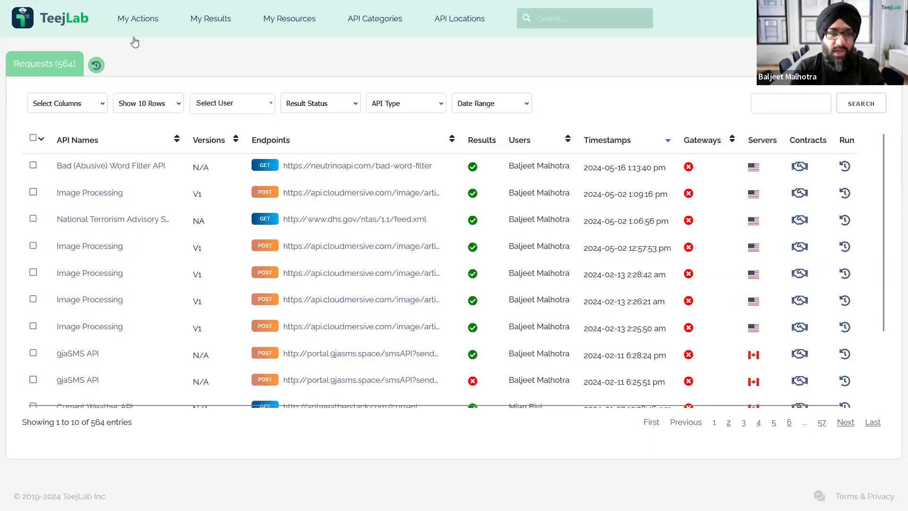
mouse_move(134, 33)
click(145, 81)
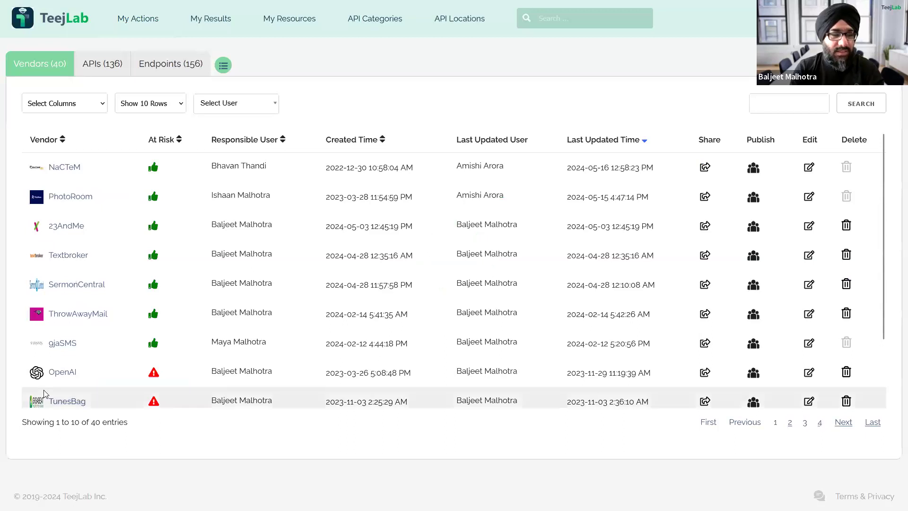
scroll(76, 400, down, 2)
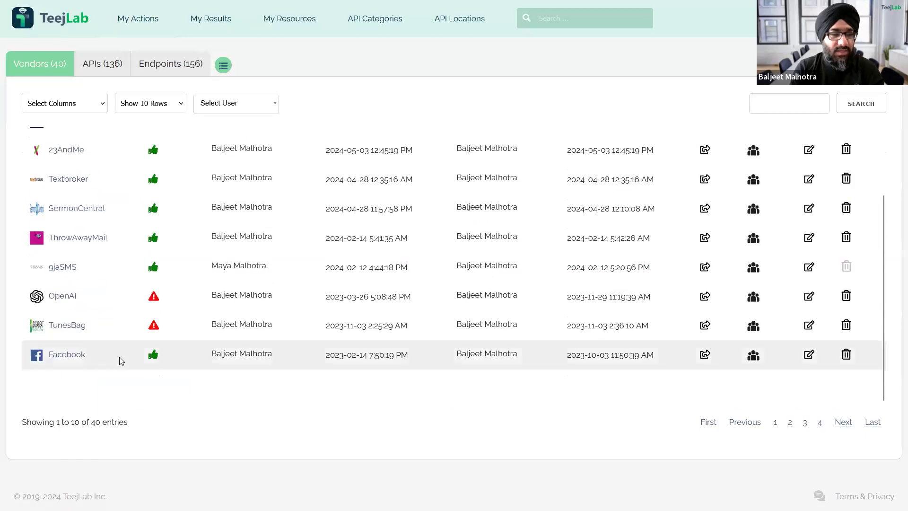
click(54, 358)
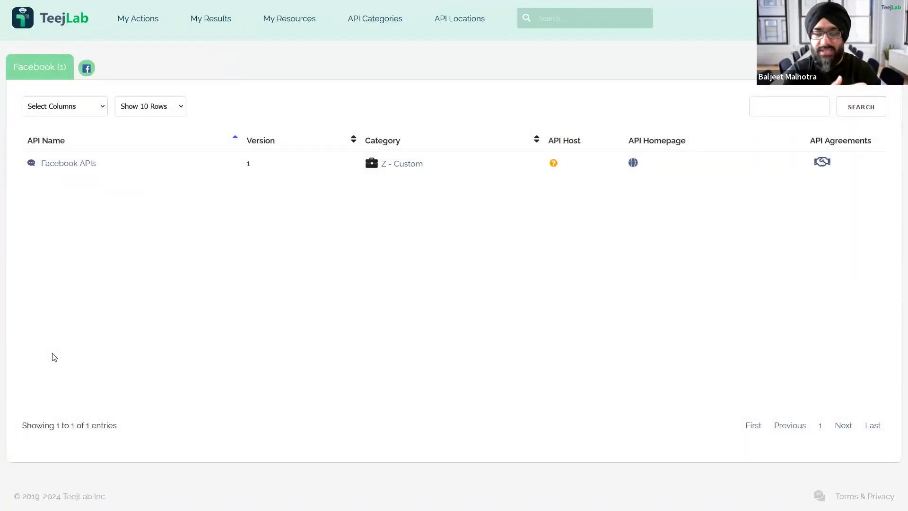
Open the Platform Policy (2023) agreement of Facebook APIs and skim through the Meta Platform Terms.
click(823, 164)
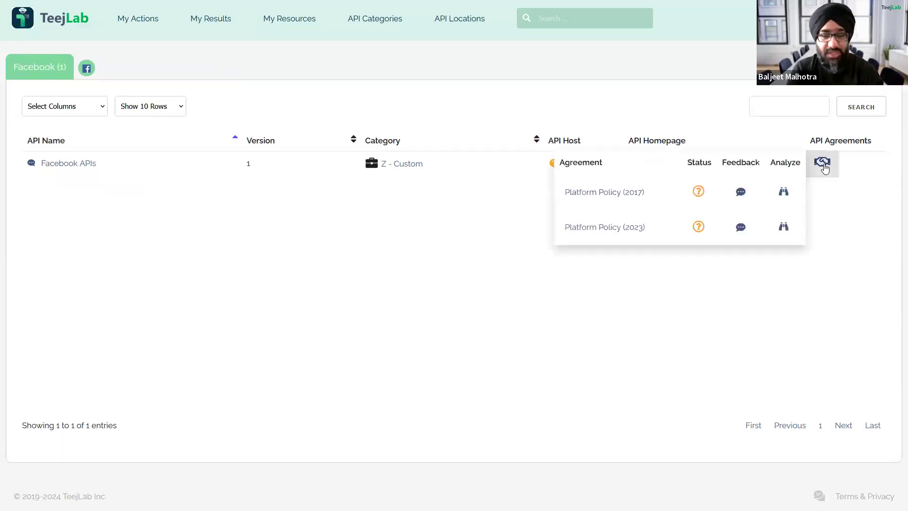
click(631, 227)
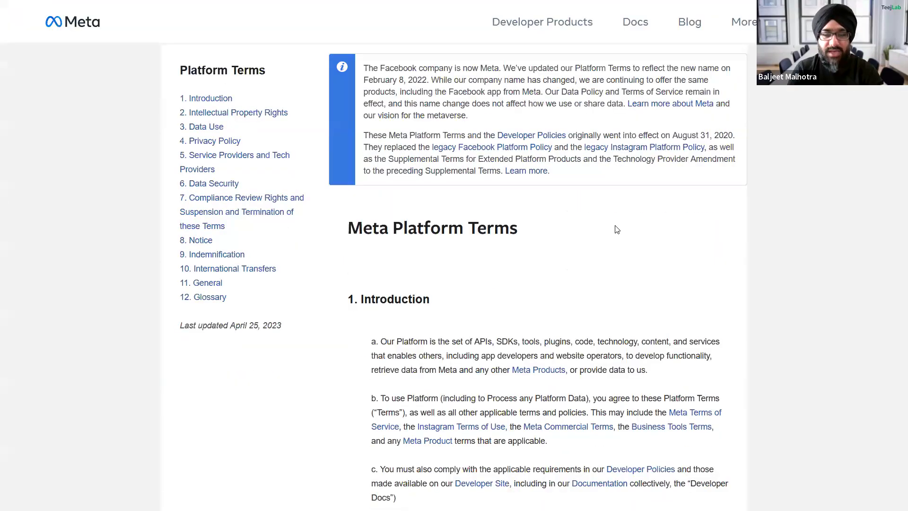
scroll(616, 226, down, 15)
scroll(616, 226, down, 10)
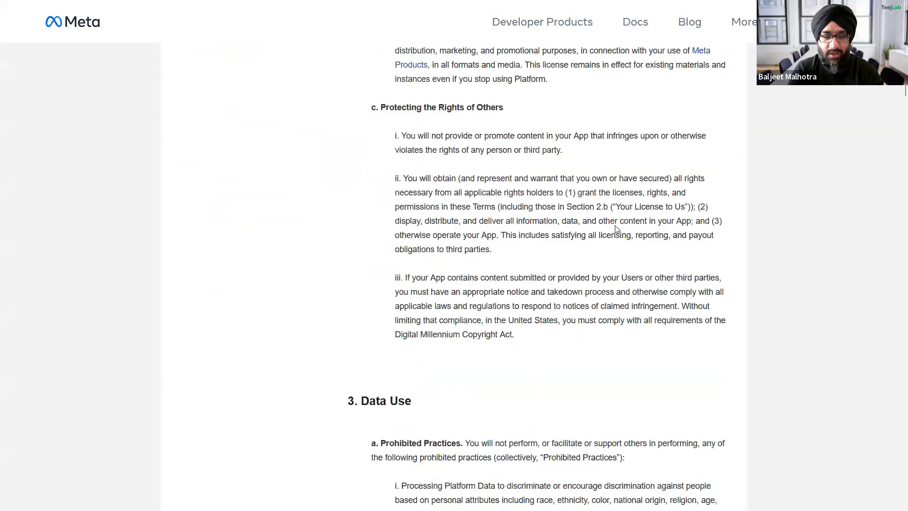
scroll(614, 227, up, 15)
scroll(615, 224, up, 8)
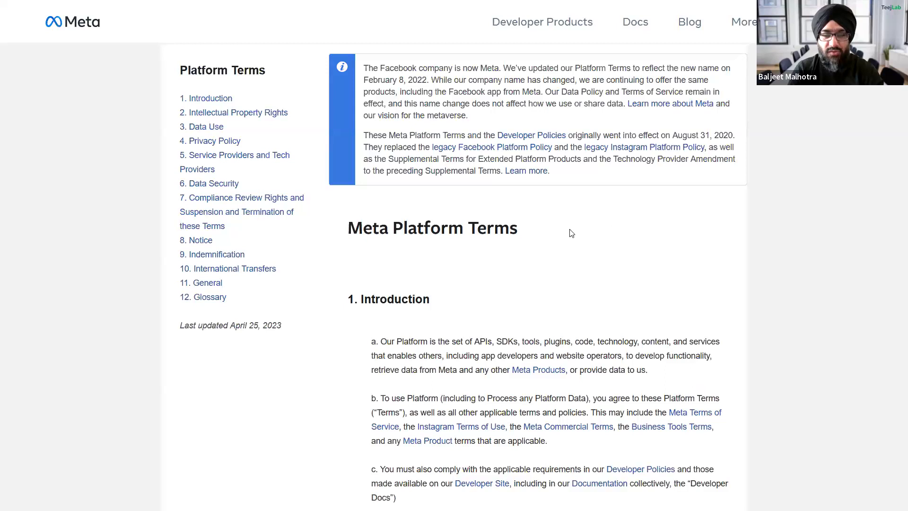
scroll(521, 243, down, 10)
scroll(521, 244, up, 10)
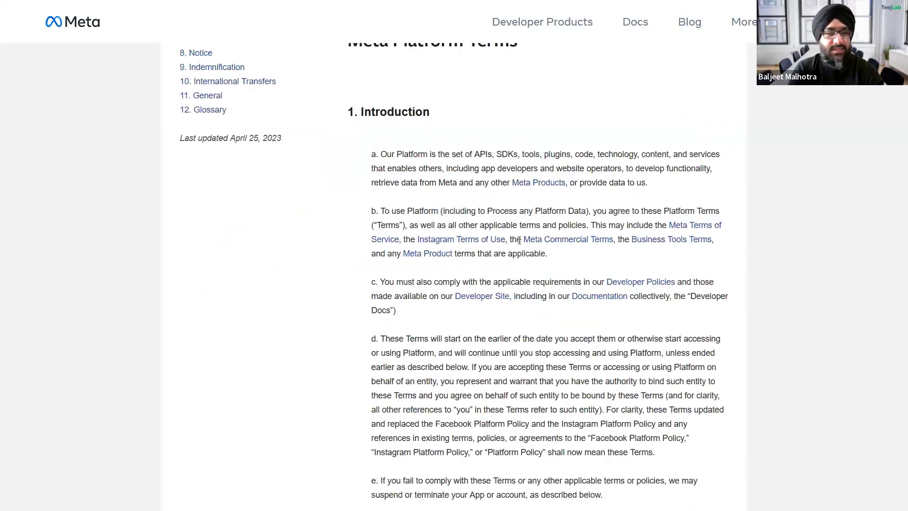
Highlight the last-updated date of the Meta Platform Terms and return to the Facebook API list in full screen.
scroll(330, 256, down, 1)
scroll(330, 256, down, 2)
drag(286, 204, 181, 203)
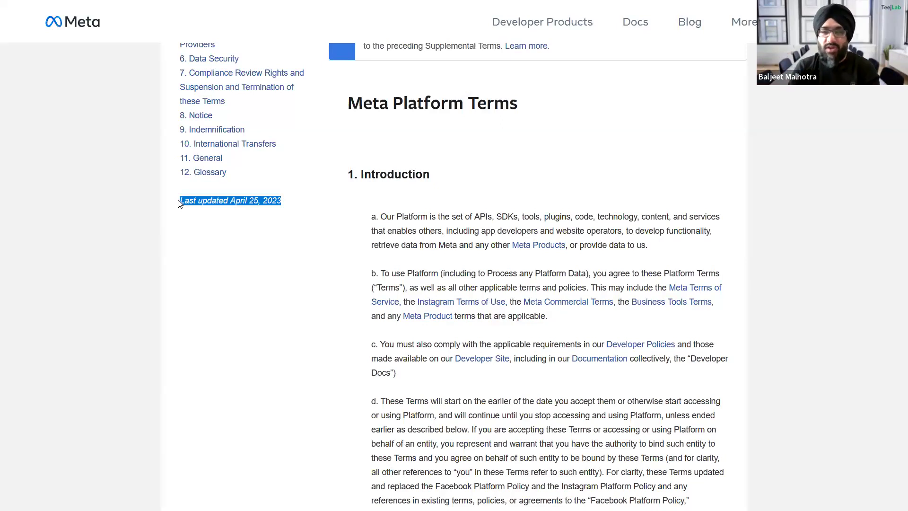
key(F11)
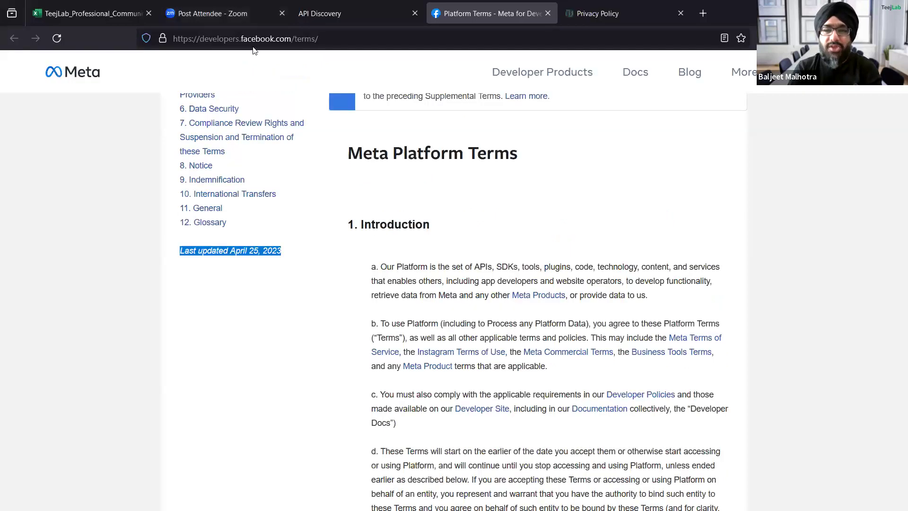
click(356, 14)
key(F11)
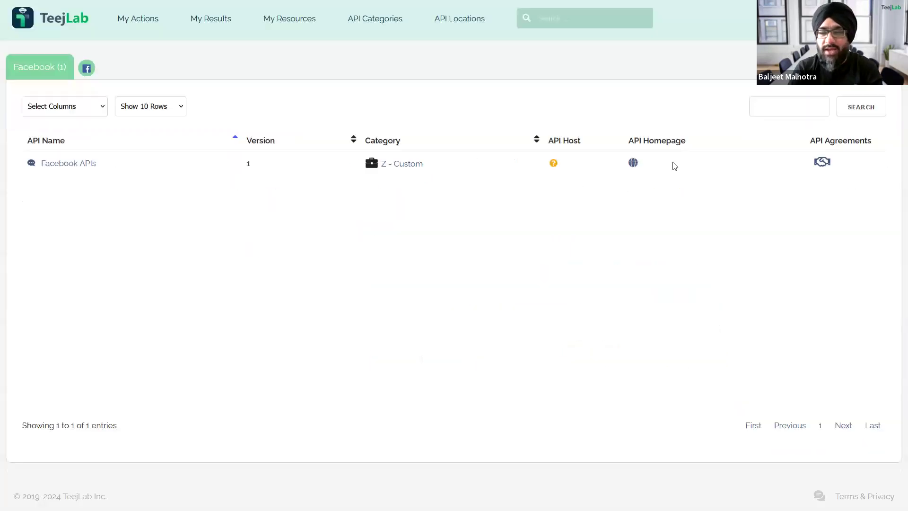
Open the analysis of Facebook's Platform Policy (2017) and review the customer obligations and prohibitions.
click(822, 162)
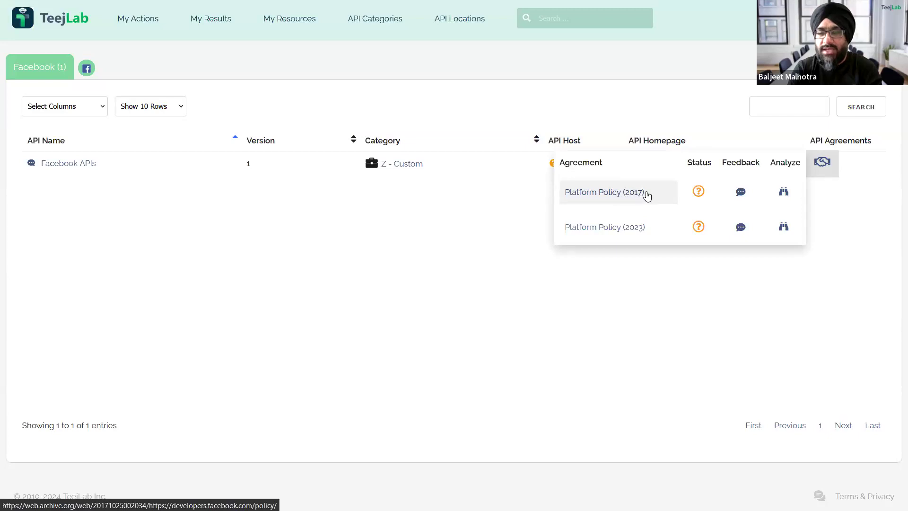
click(784, 193)
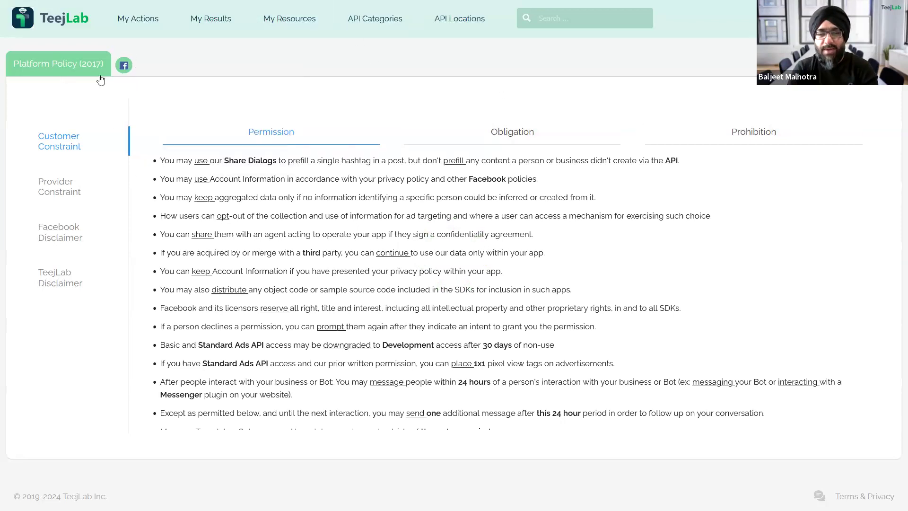
click(507, 132)
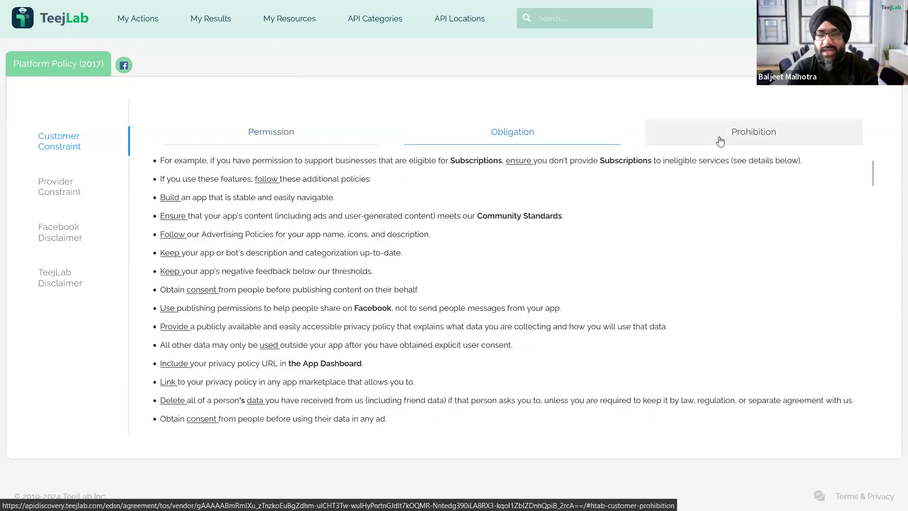
click(737, 136)
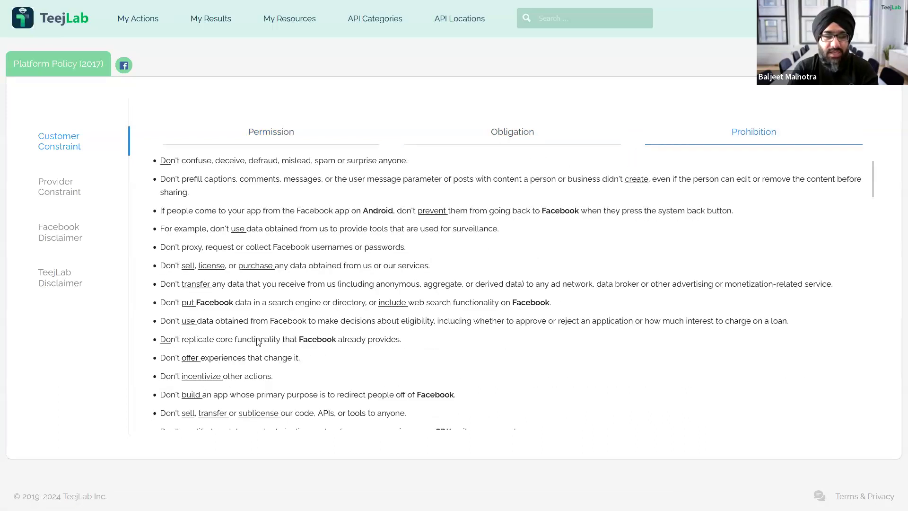
scroll(257, 342, down, 1)
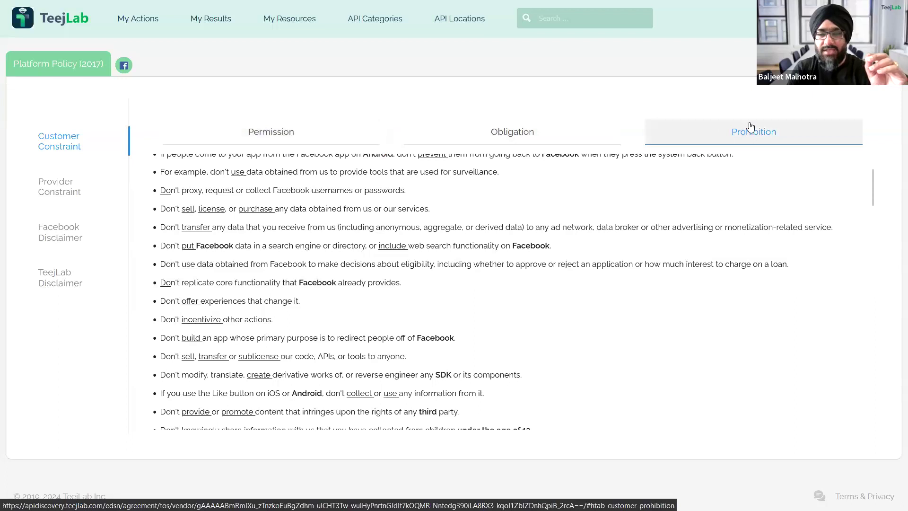
Return to the Facebook API list, analyze Platform Policy (2023), and highlight the entry under its customer prohibitions.
mouse_move(509, 4)
click(339, 11)
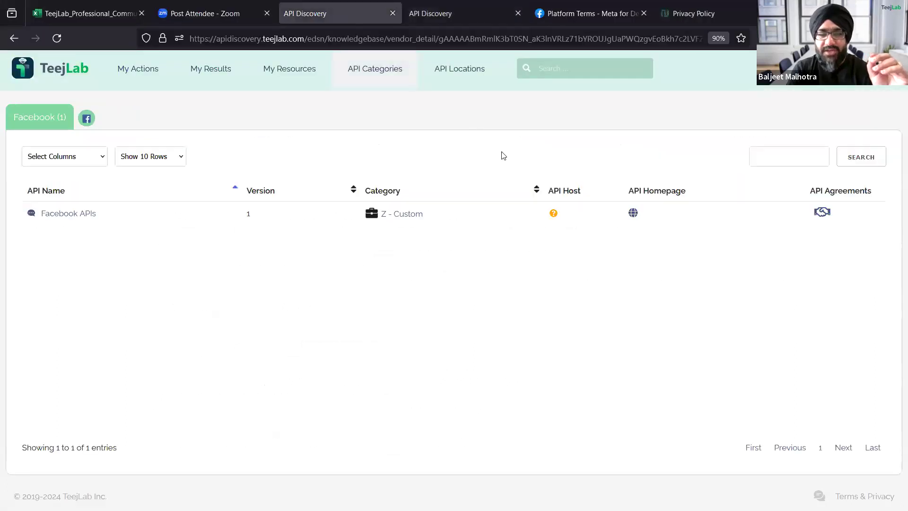
click(821, 163)
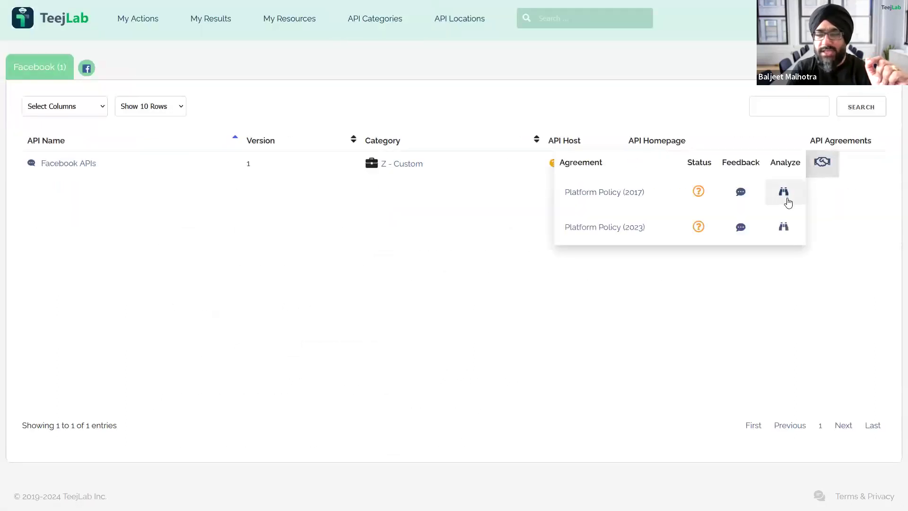
click(791, 225)
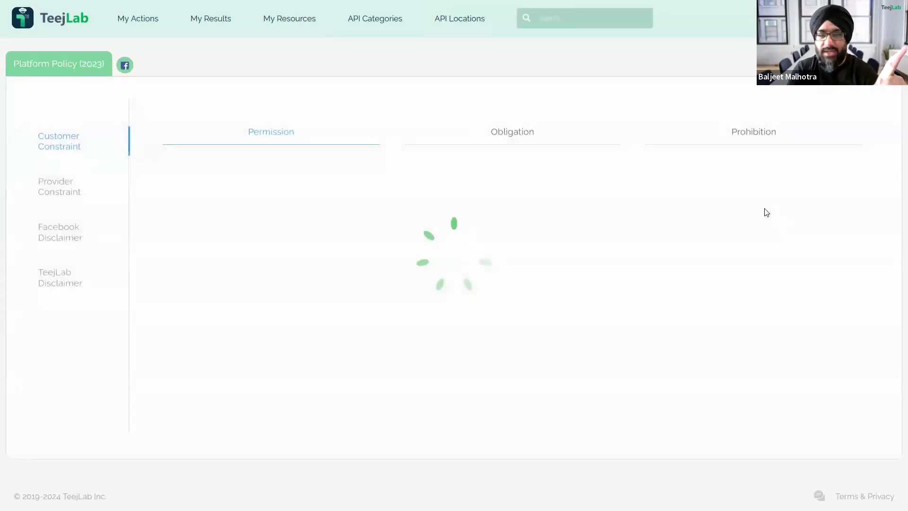
mouse_move(444, 6)
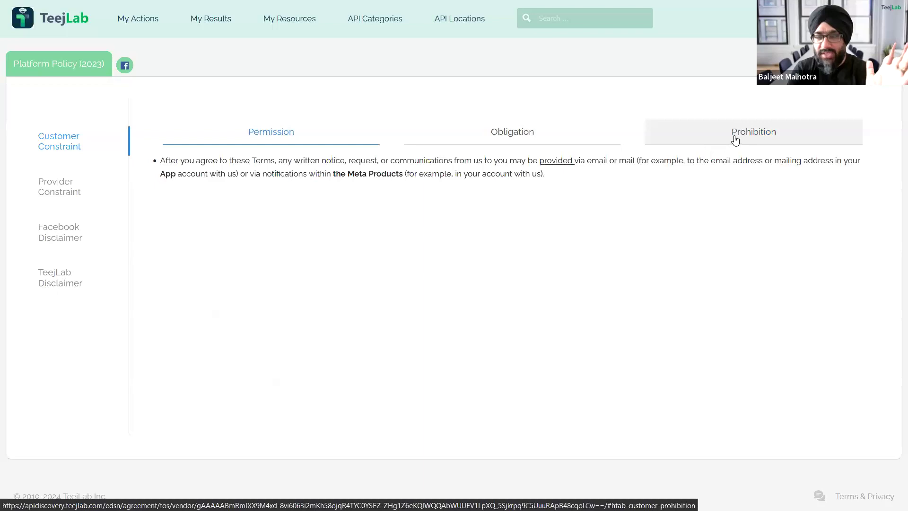
click(723, 143)
drag(180, 168, 137, 178)
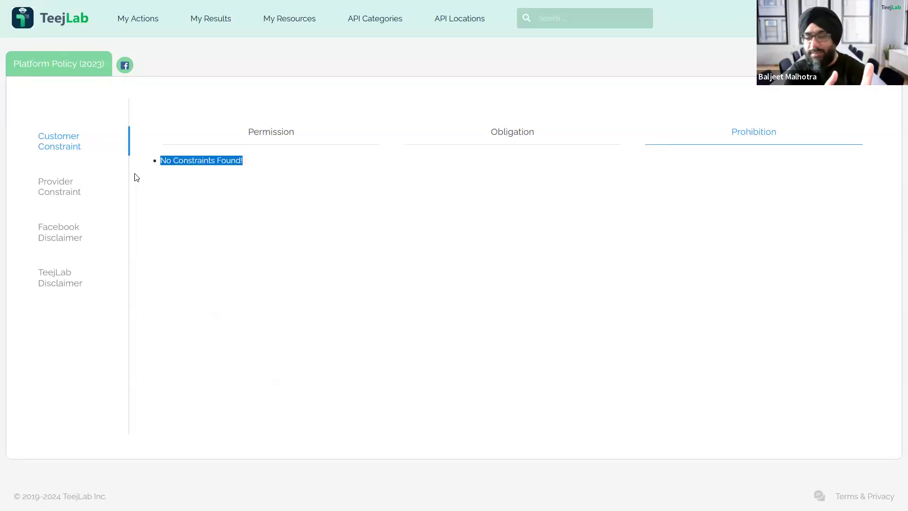
Compare with the customer prohibitions of Platform Policy (2017) again and go back to the Facebook API list.
key(F11)
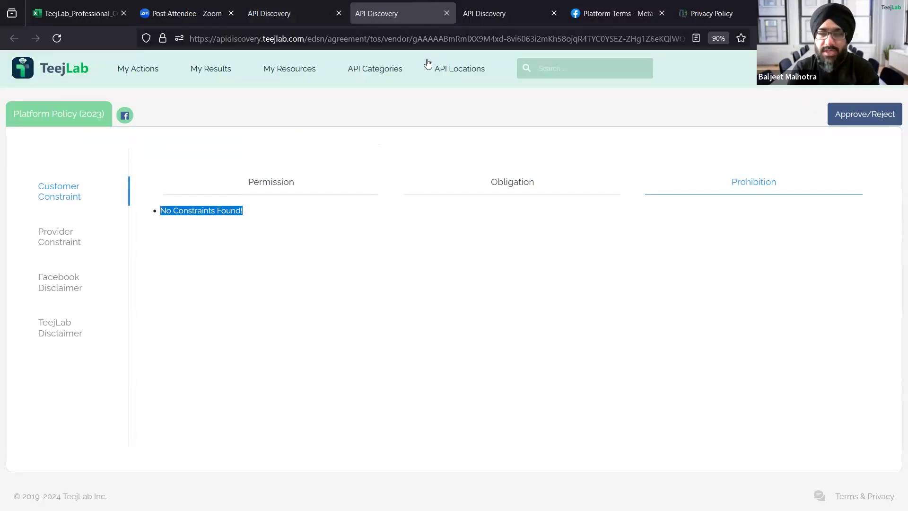
click(505, 13)
key(F11)
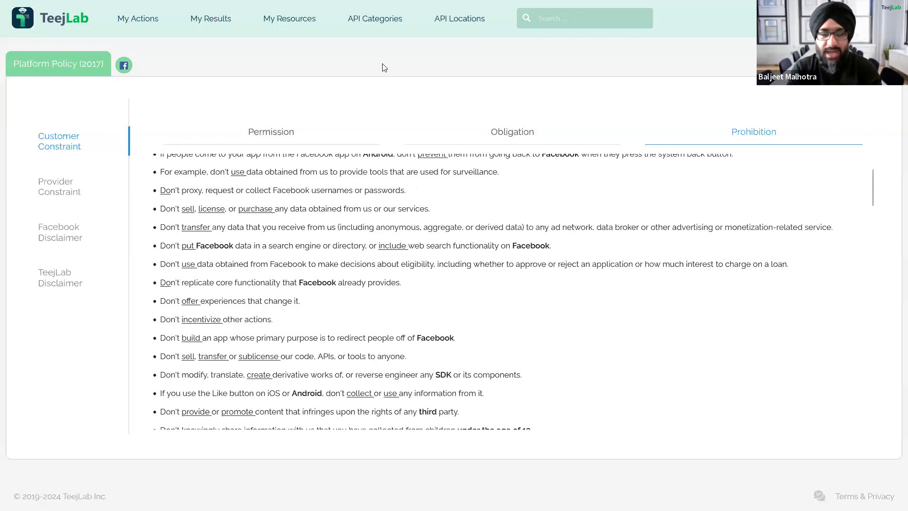
mouse_move(383, 19)
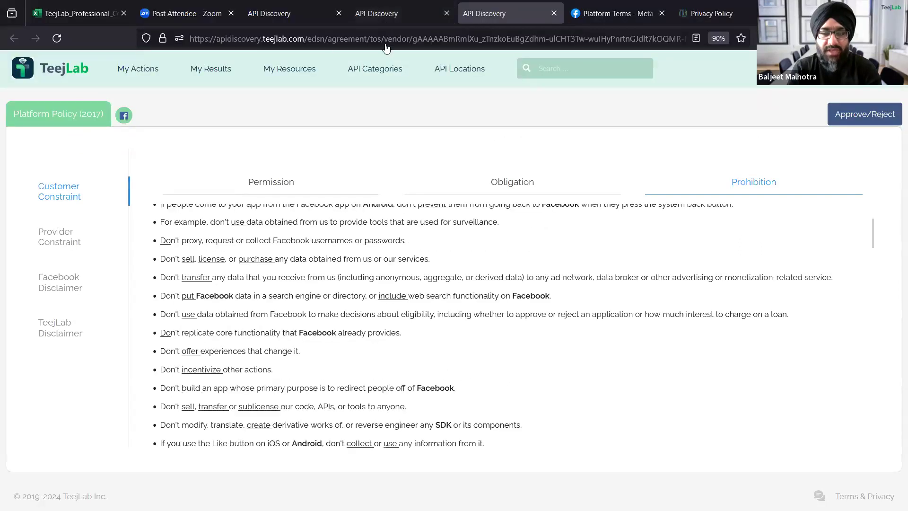
mouse_move(387, 85)
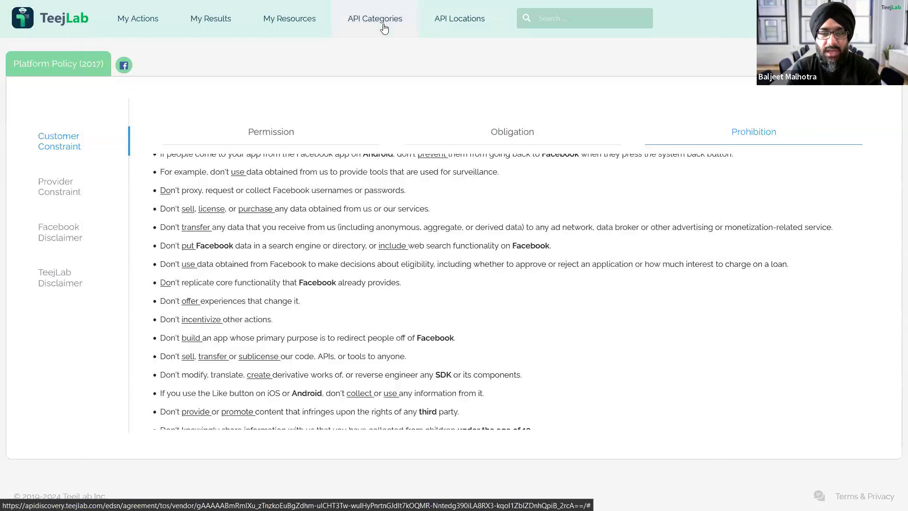
mouse_move(455, 26)
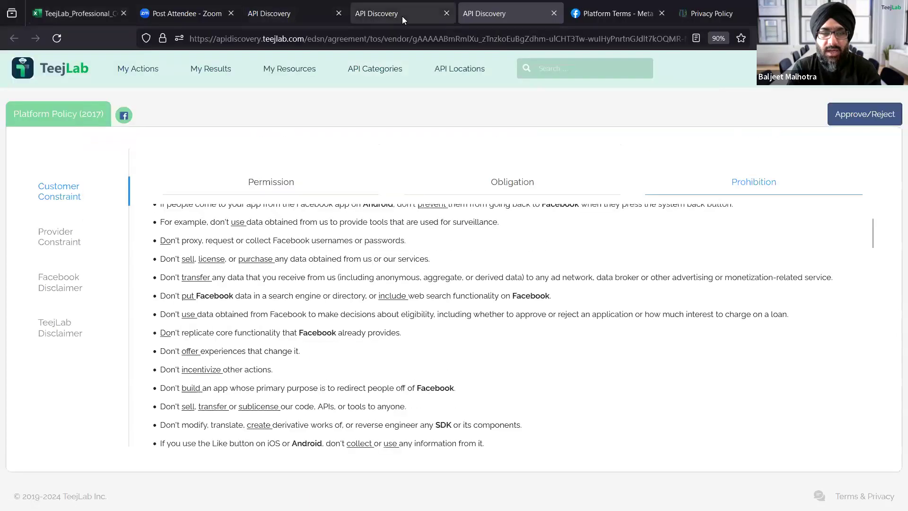
click(402, 16)
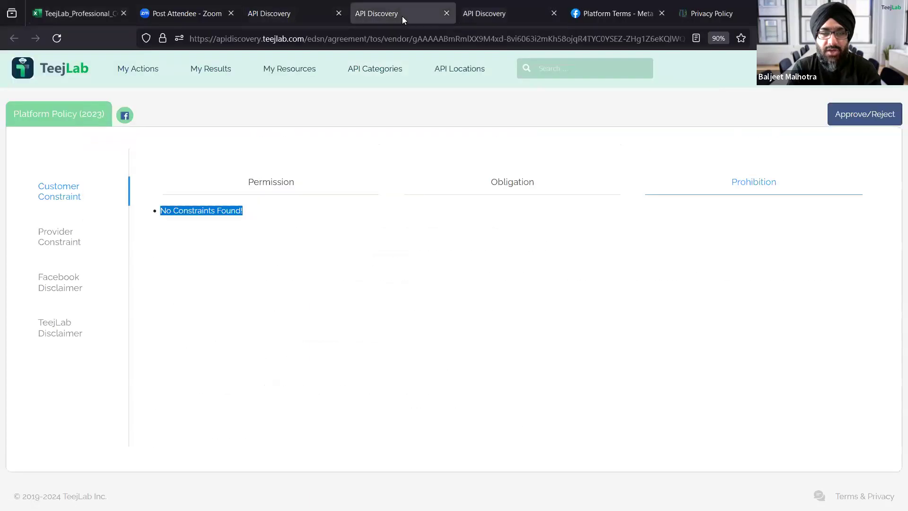
click(294, 13)
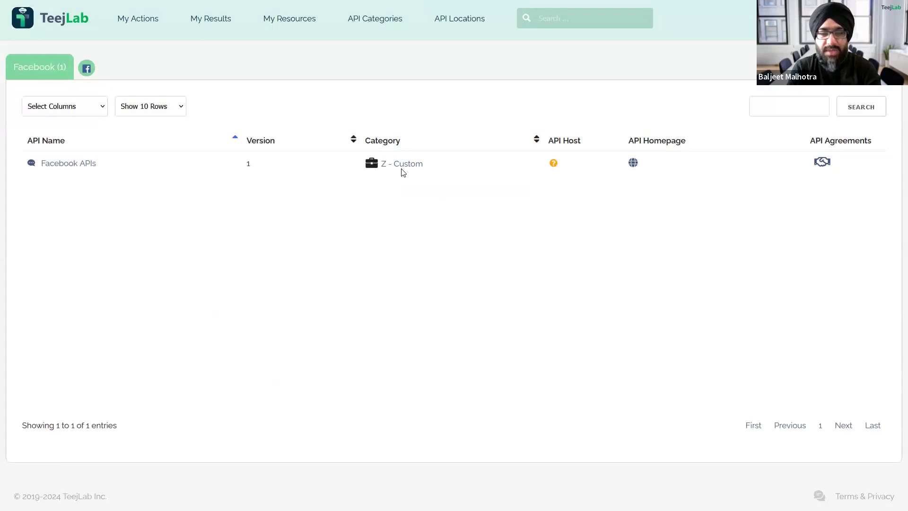
Open the API request history and inspect the server hosting details of the Bad (Abusive) Word Filter API and 9jaSMS API requests.
mouse_move(283, 24)
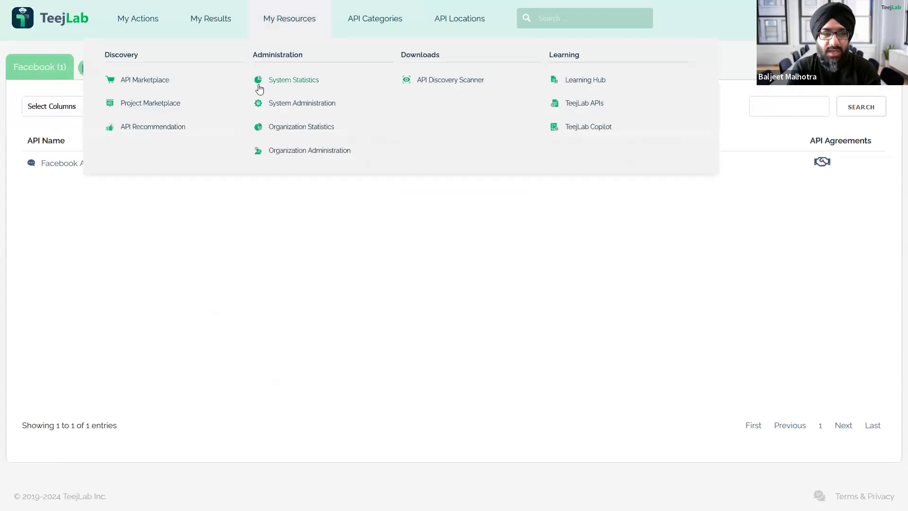
mouse_move(212, 27)
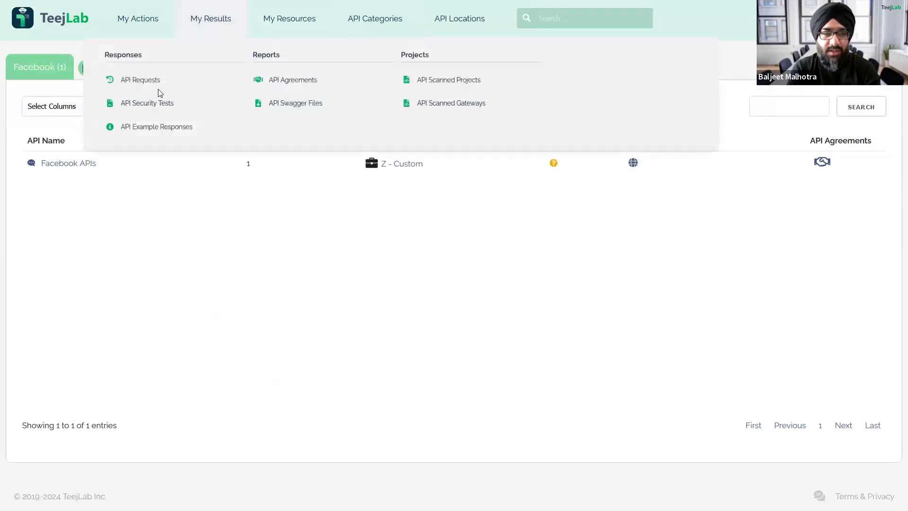
click(150, 82)
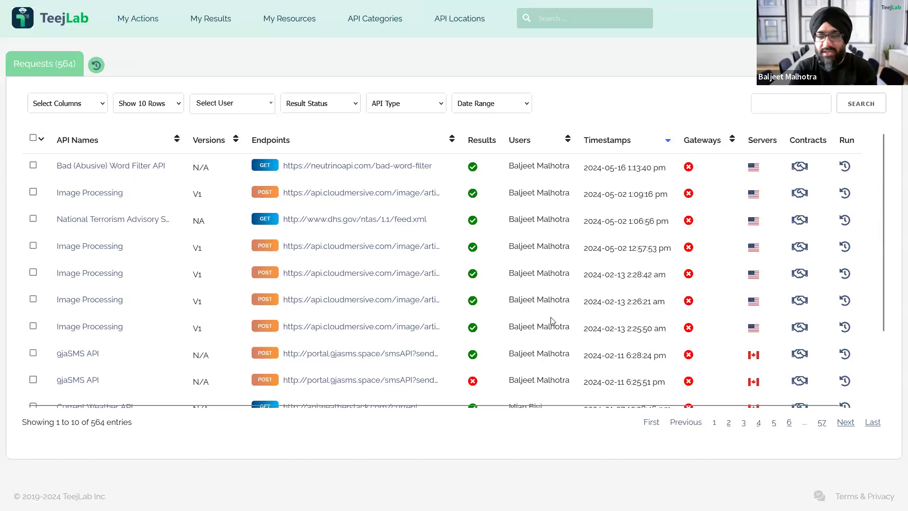
mouse_move(754, 171)
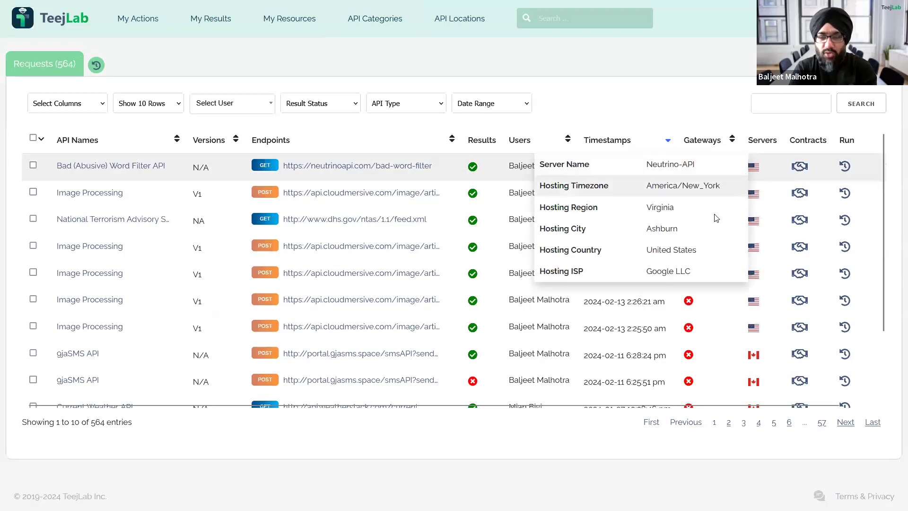
triple_click(667, 273)
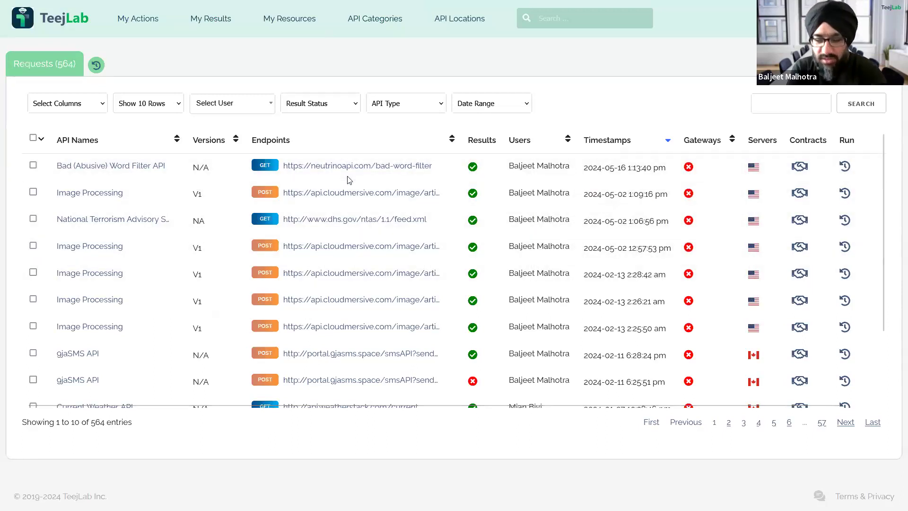
scroll(724, 268, down, 3)
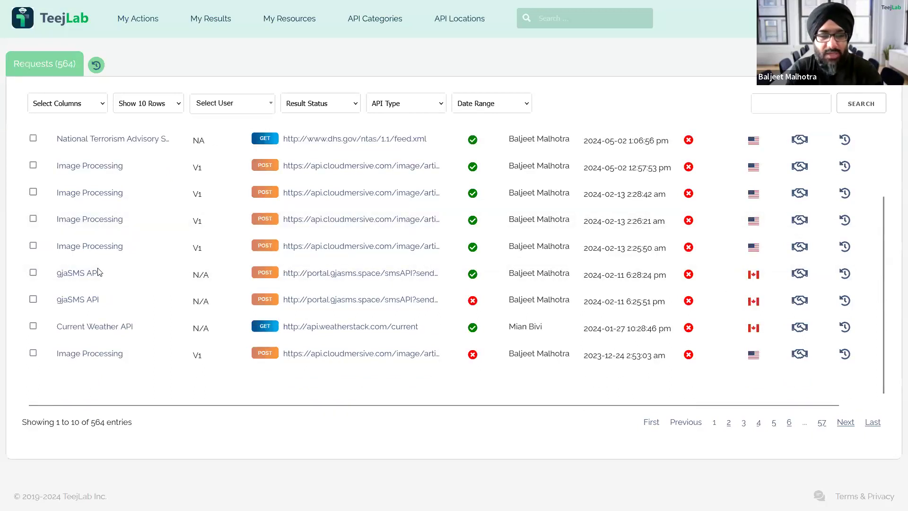
mouse_move(757, 277)
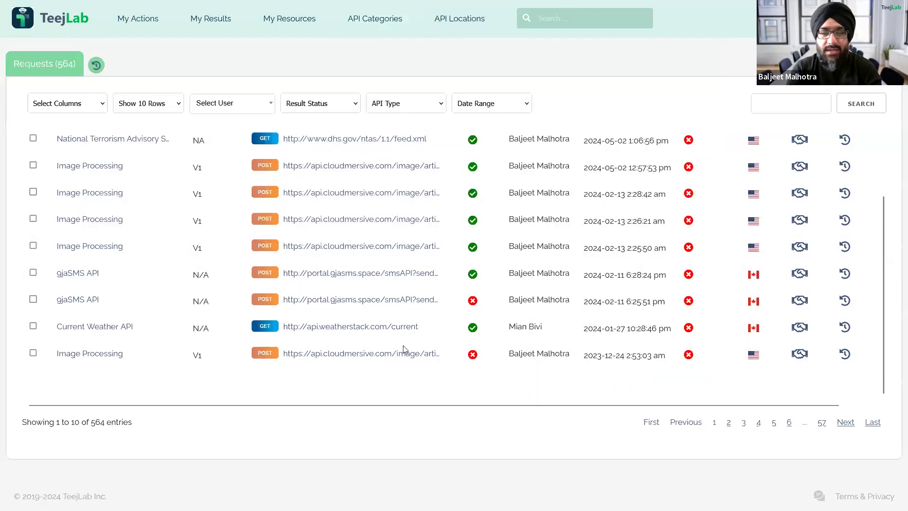
Look through the available API categories and the API locations by country.
mouse_move(391, 17)
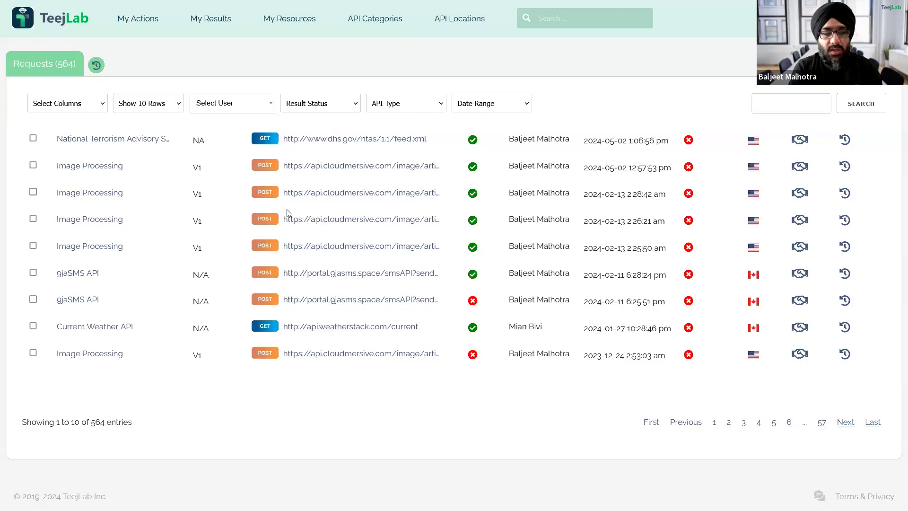
click(791, 188)
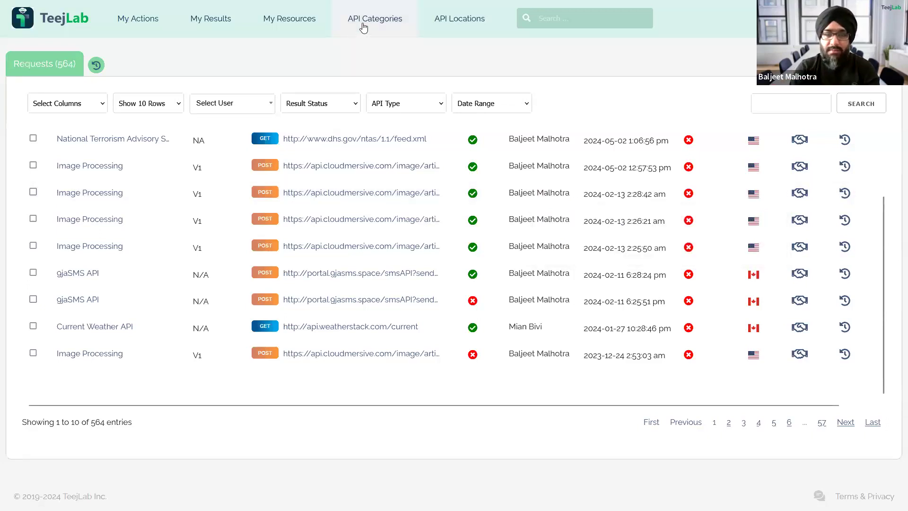
mouse_move(363, 27)
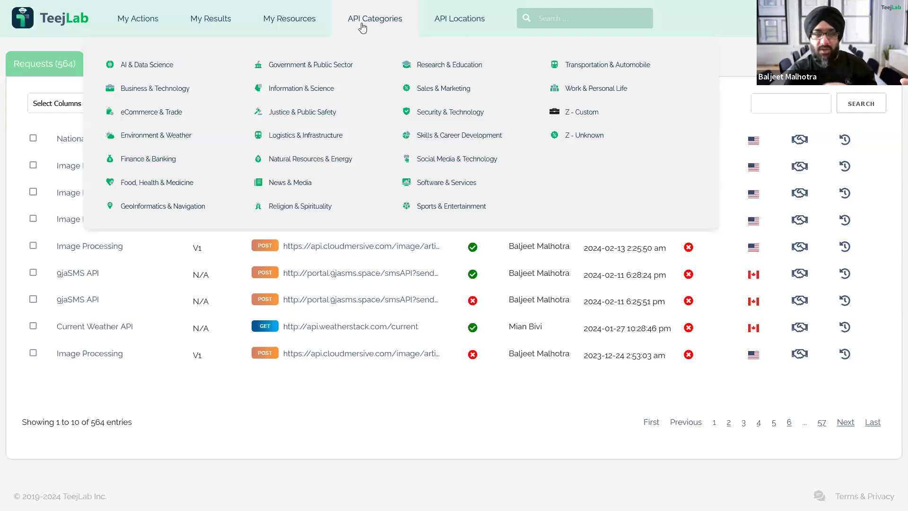
mouse_move(463, 22)
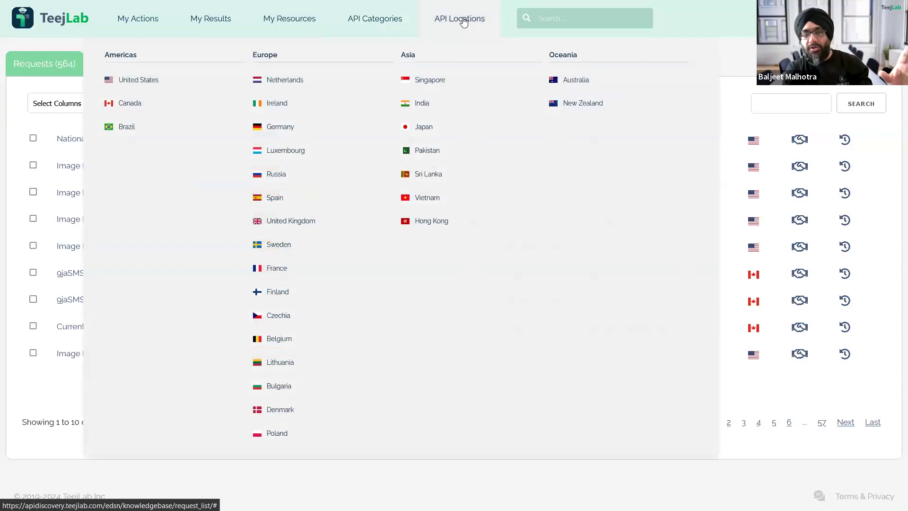